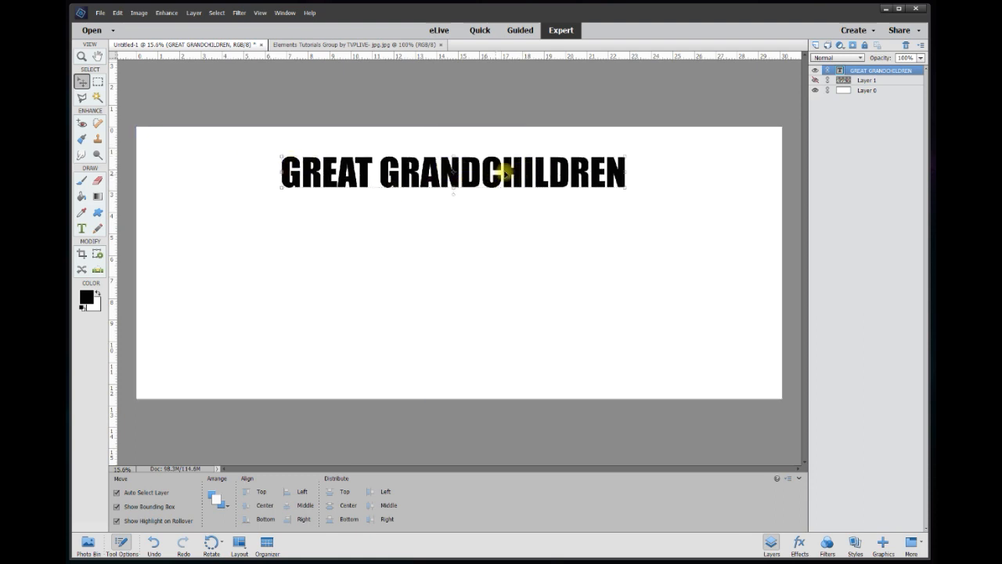
- Show the children photo layer, and move and proportionally enlarge the GREAT GRANDCHILDREN text to about 27 in wide across the row of children
{"action": "left_click", "coordinate": [815, 80]}
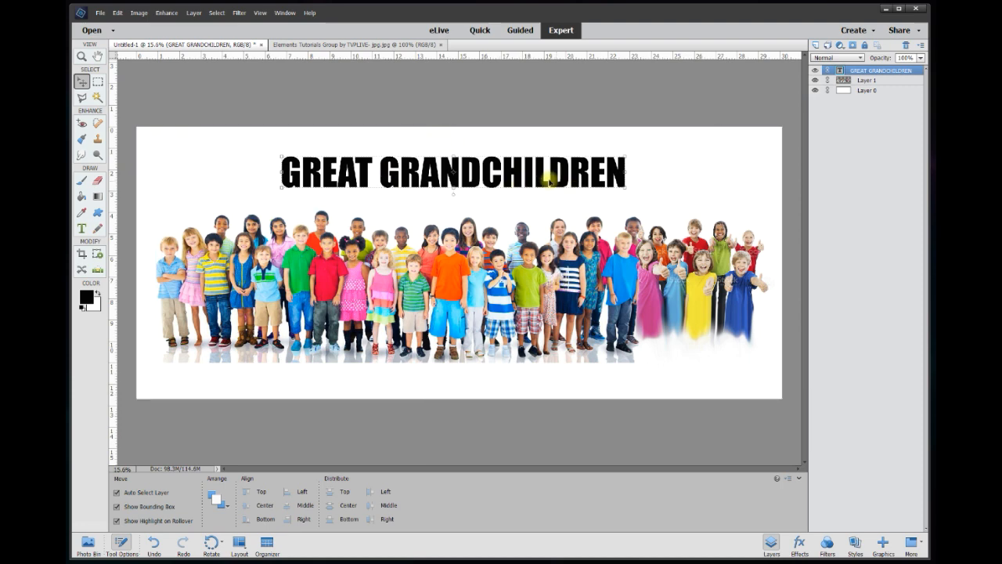
{"action": "left_click_drag", "start_coordinate": [514, 177], "coordinate": [527, 253]}
{"action": "left_click_drag", "start_coordinate": [293, 234], "coordinate": [167, 221]}
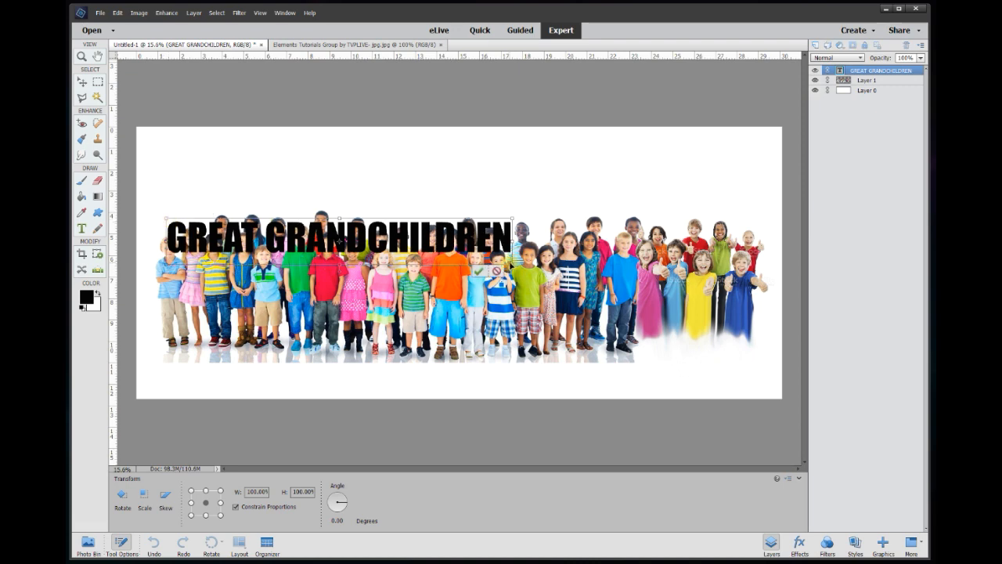
{"action": "left_click_drag", "start_coordinate": [512, 254], "coordinate": [750, 295]}
{"action": "left_click_drag", "start_coordinate": [165, 216], "coordinate": [159, 214]}
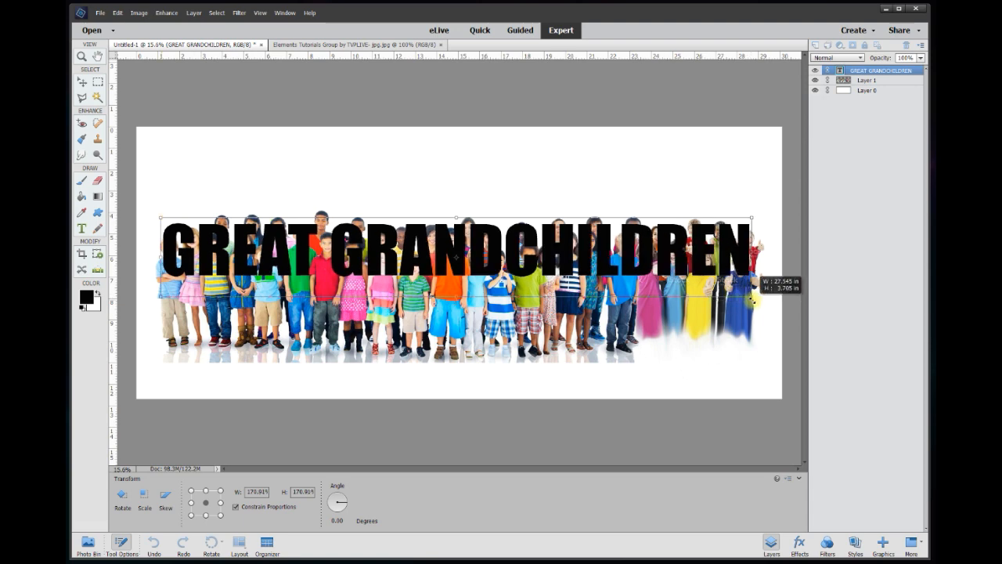
{"action": "left_click", "coordinate": [716, 302]}
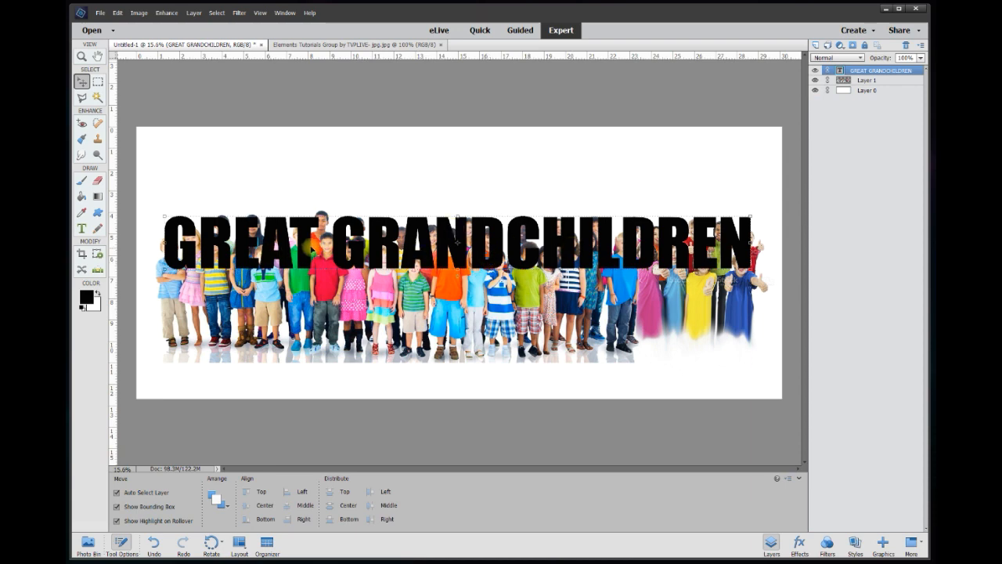
- Change the colour of the GREAT GRANDCHILDREN text to bright green
{"action": "double_click", "coordinate": [304, 252]}
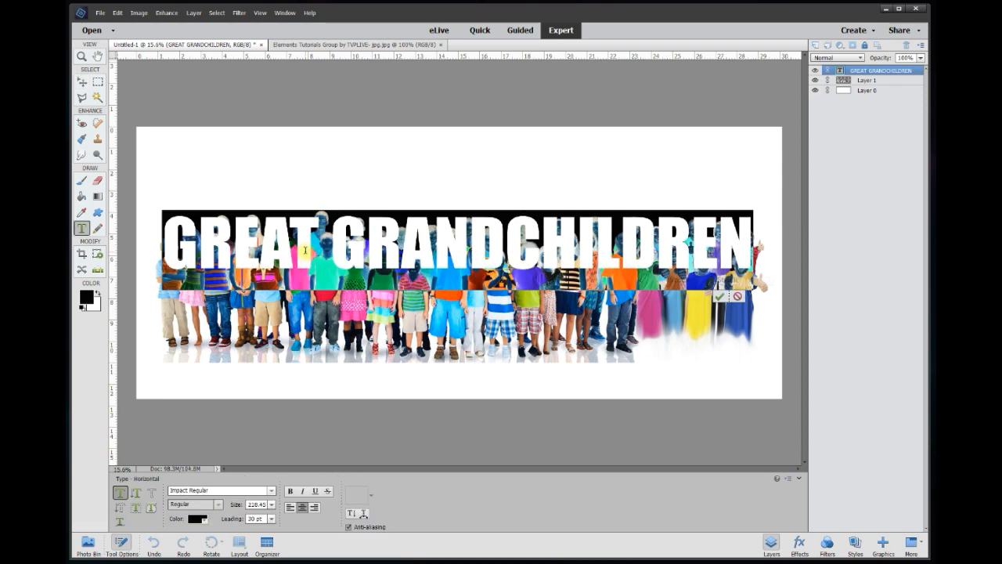
{"action": "left_click", "coordinate": [205, 520]}
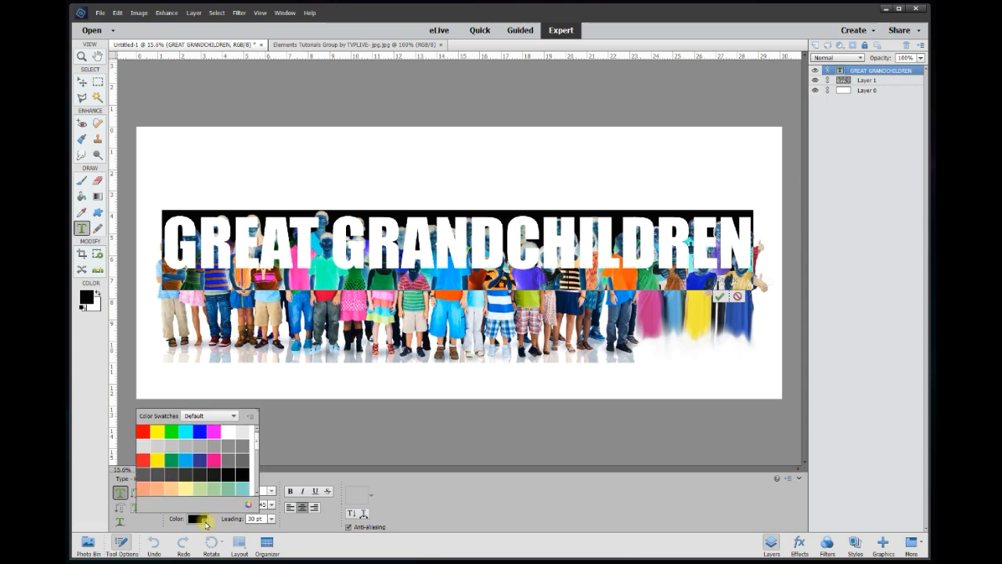
{"action": "left_click", "coordinate": [175, 430]}
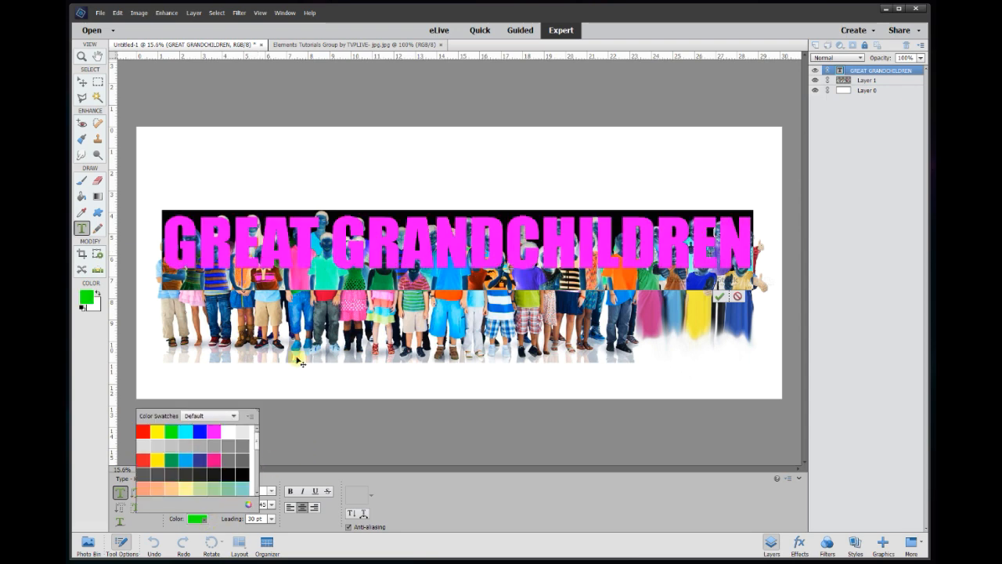
{"action": "left_click", "coordinate": [81, 81]}
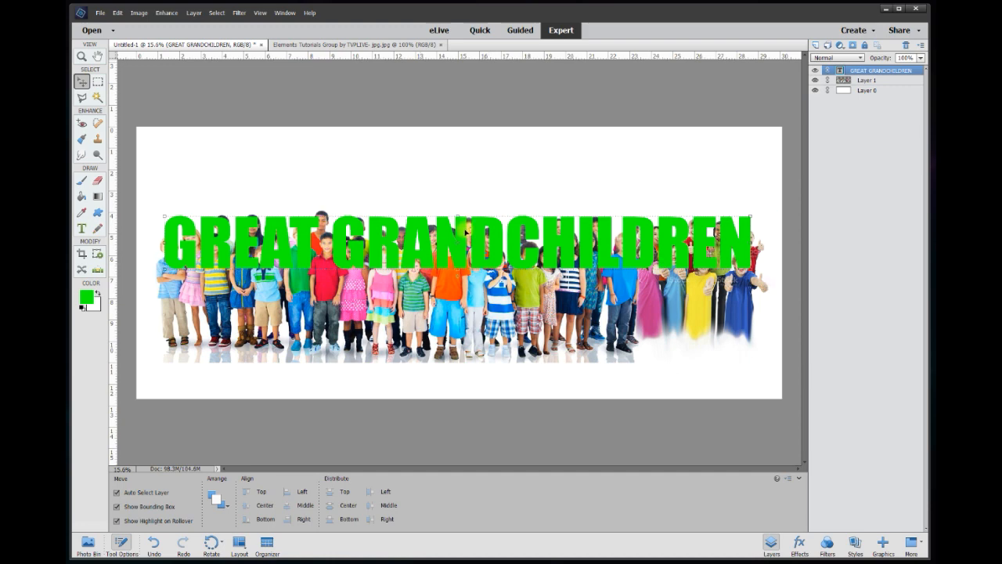
- Add a black 20 px outside stroke to the green text at 100% opacity
{"action": "right_click", "coordinate": [459, 261]}
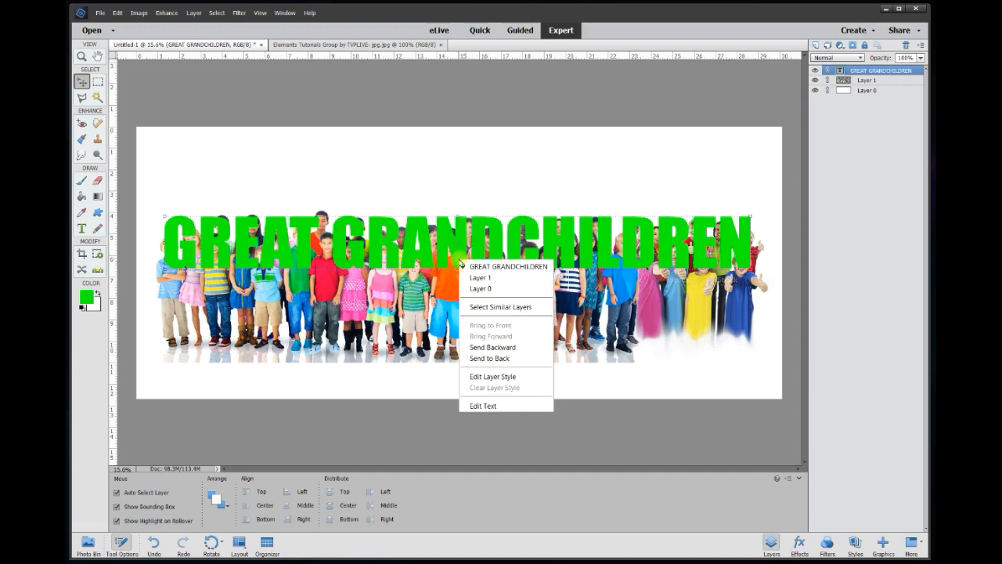
{"action": "left_click", "coordinate": [502, 382]}
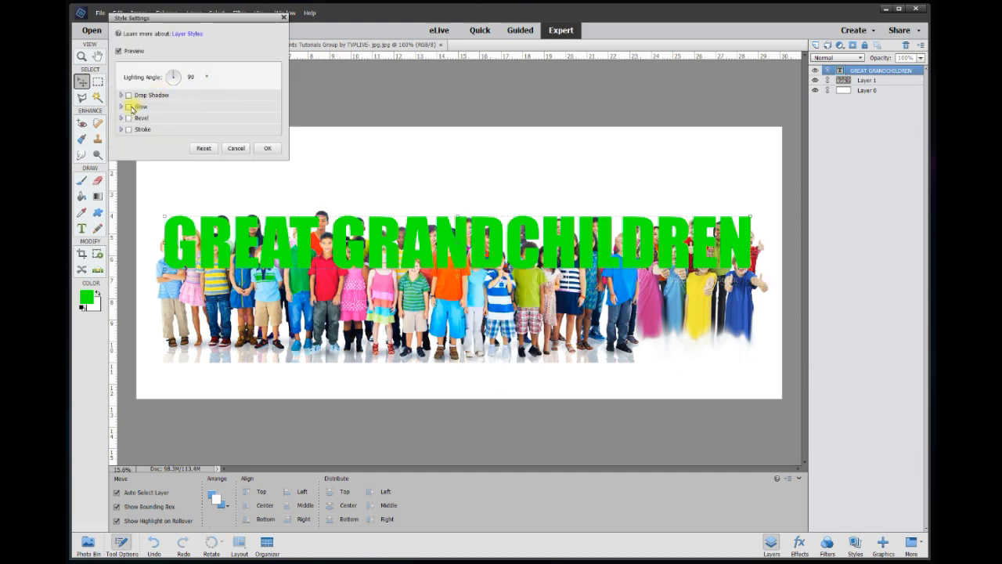
{"action": "left_click", "coordinate": [128, 130]}
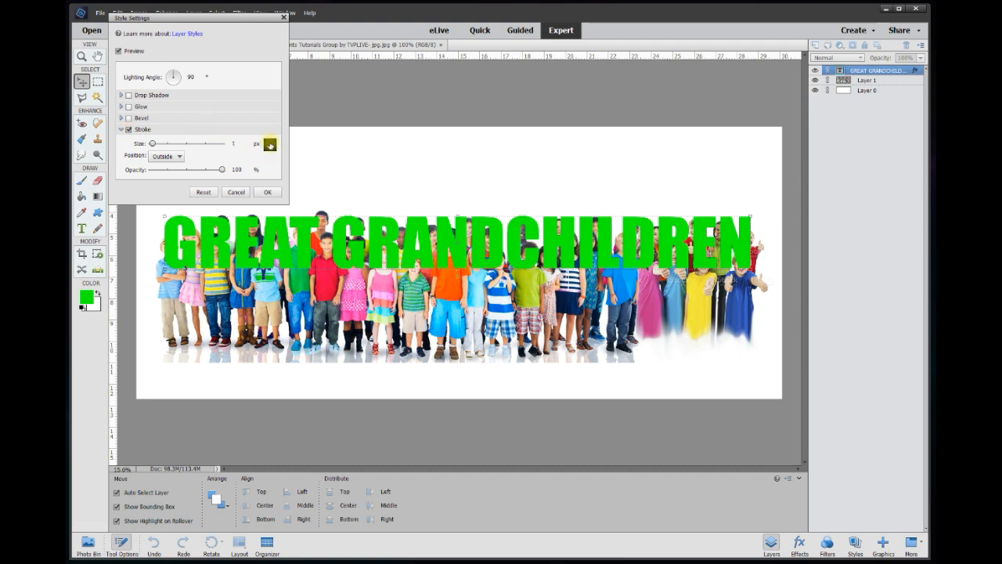
{"action": "left_click_drag", "start_coordinate": [153, 146], "coordinate": [158, 146]}
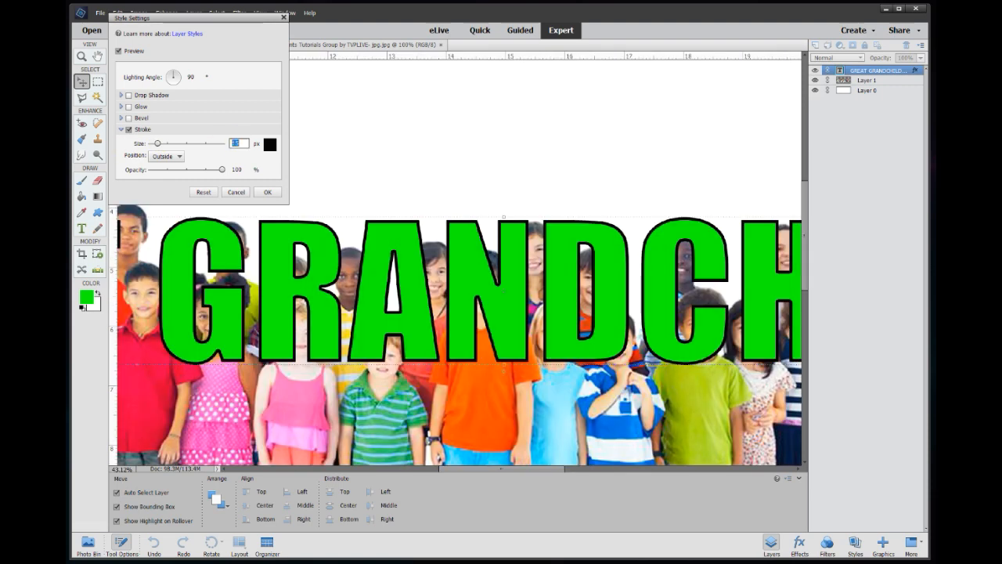
{"action": "type", "text": "20"}
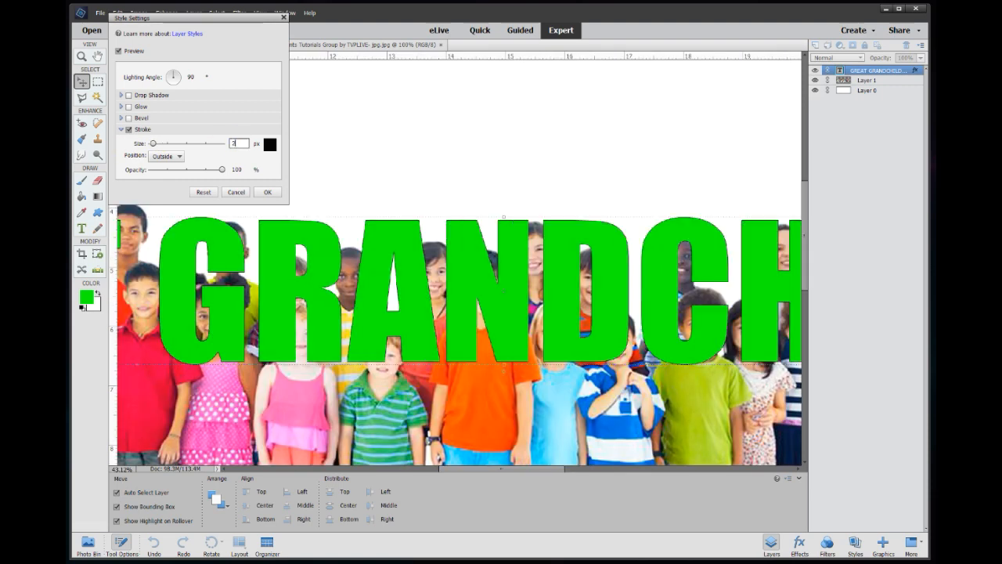
{"action": "left_click", "coordinate": [267, 193]}
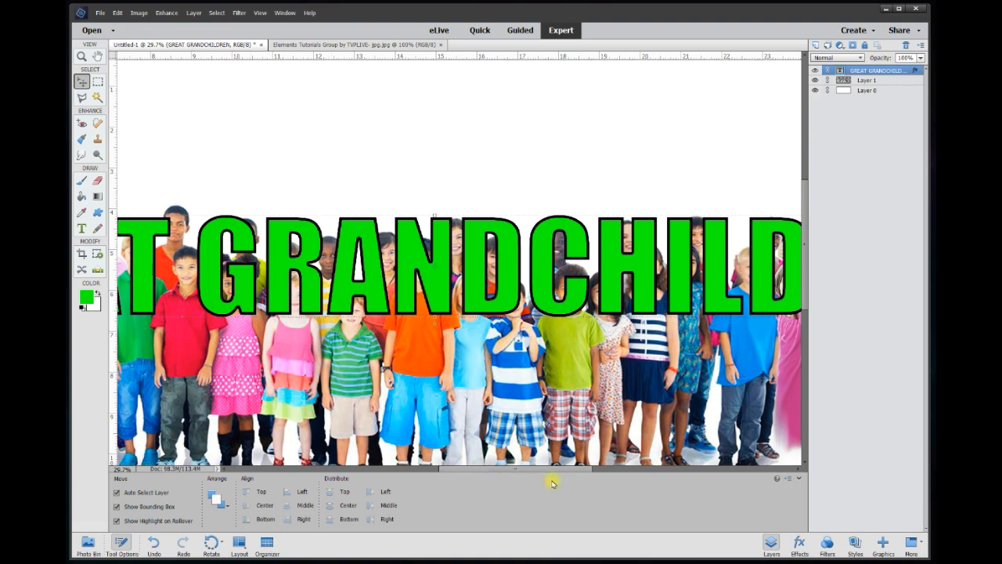
- Simplify the outlined GREAT GRANDCHILDREN text layer into a regular pixel layer
{"action": "left_click_drag", "start_coordinate": [567, 470], "coordinate": [488, 472]}
{"action": "left_click_drag", "start_coordinate": [487, 472], "coordinate": [484, 472]}
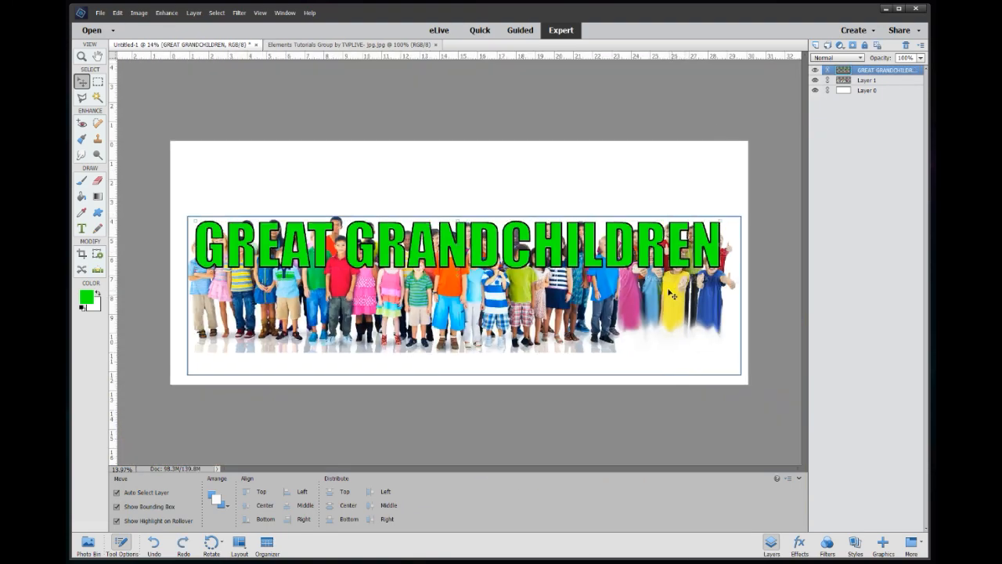
{"action": "scroll", "coordinate": [671, 291], "scroll_direction": "up", "scroll_amount": 2}
{"action": "scroll", "coordinate": [665, 290], "scroll_direction": "down", "scroll_amount": 1}
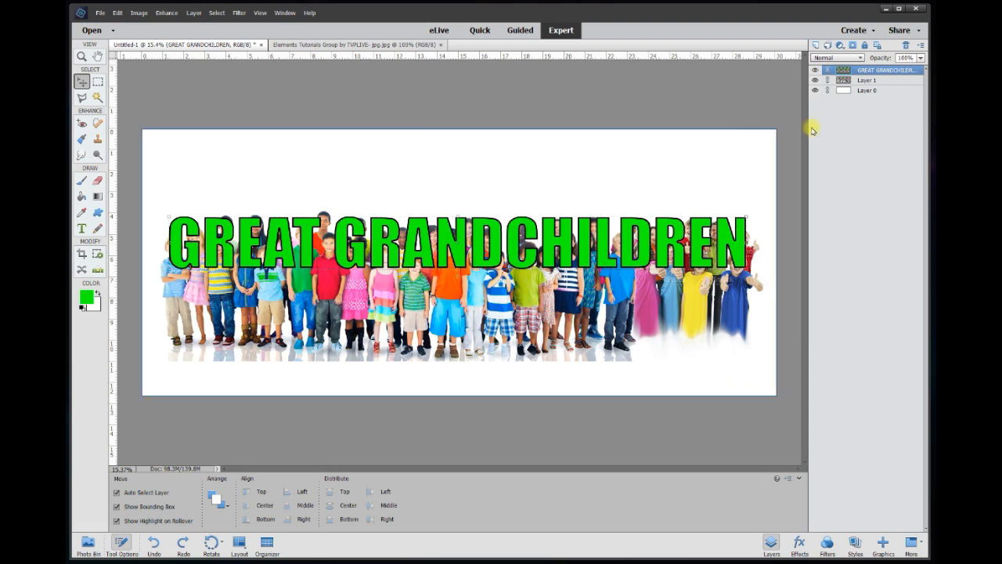
- Add a new blank layer between the photo and the text, and fill it with white using the Paint Bucket
{"action": "right_click", "coordinate": [861, 82]}
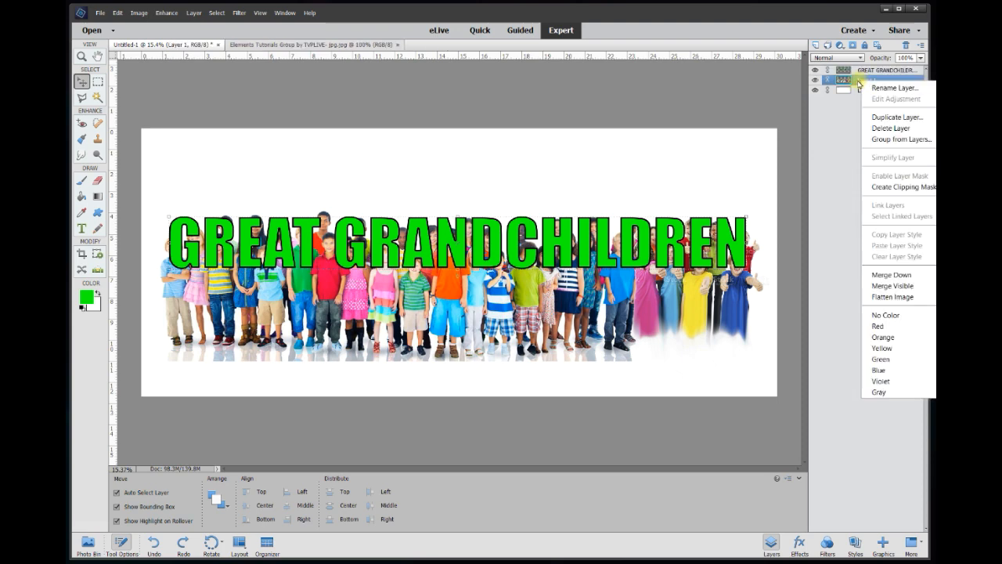
{"action": "left_click", "coordinate": [815, 43]}
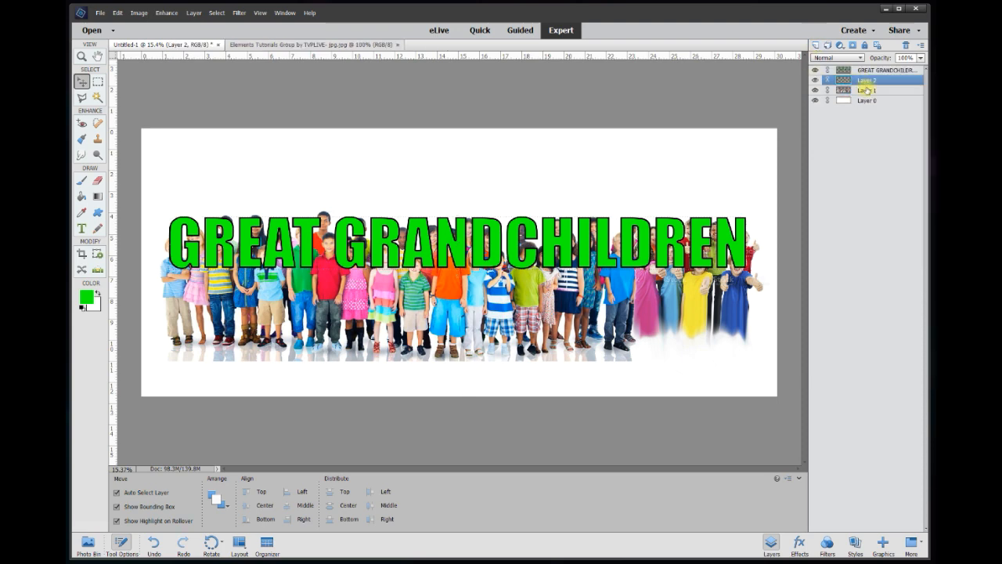
{"action": "left_click", "coordinate": [85, 295]}
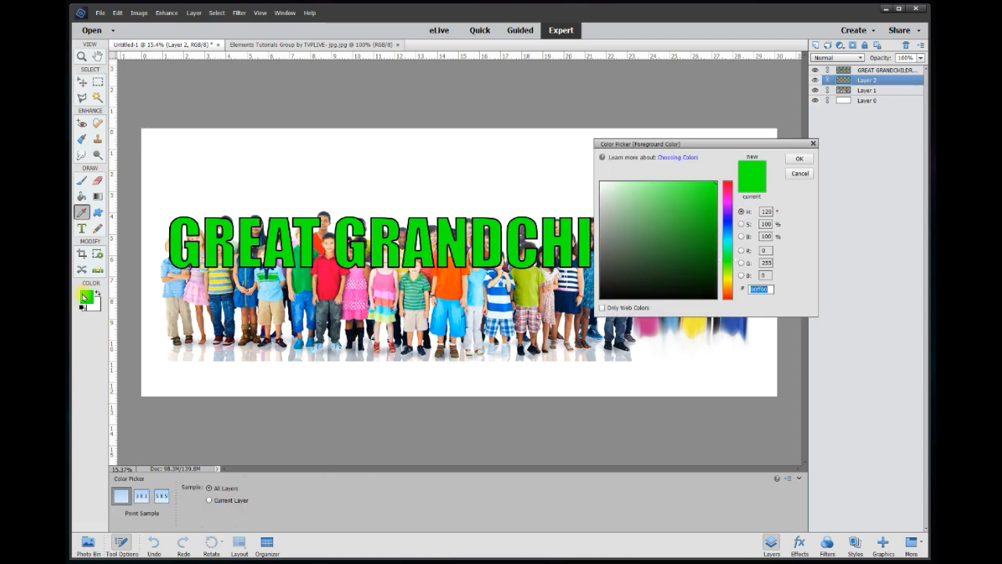
{"action": "left_click", "coordinate": [798, 158]}
{"action": "key", "text": "v"}
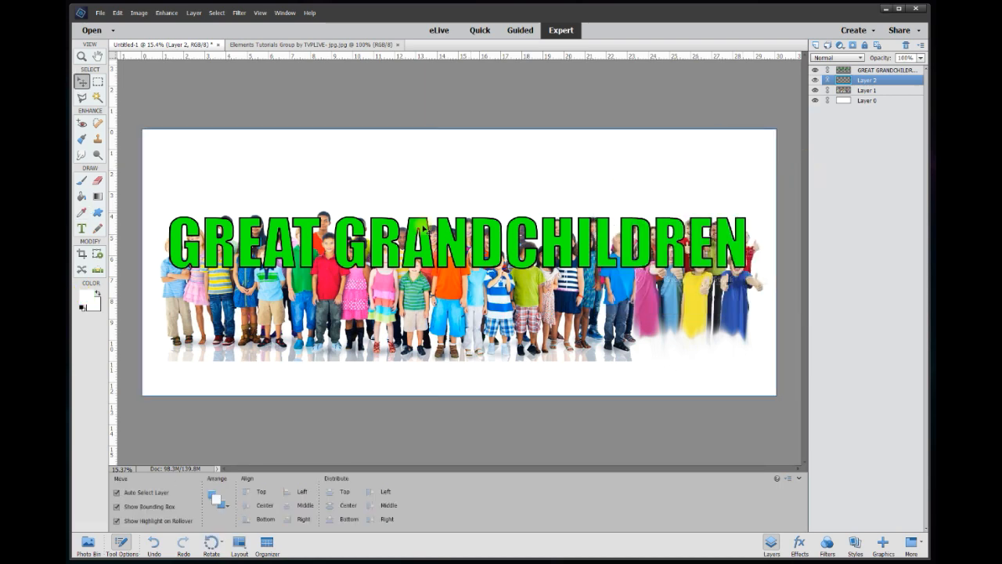
{"action": "left_click", "coordinate": [82, 195]}
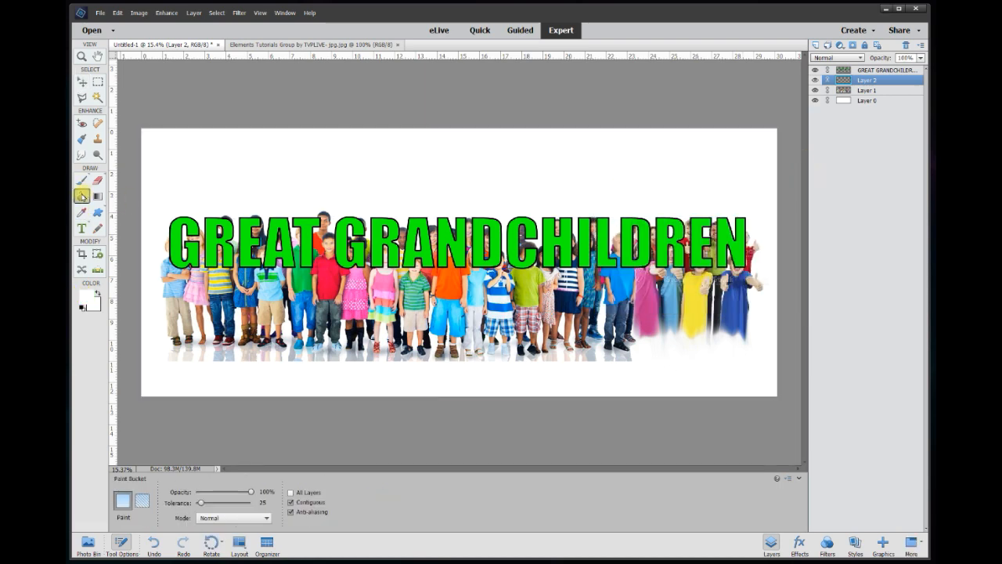
{"action": "left_click", "coordinate": [346, 193]}
- Merge the green text layer down into the white layer, and toggle the merged layer's visibility to check the photo beneath
{"action": "key", "text": "v"}
{"action": "left_click", "coordinate": [727, 239]}
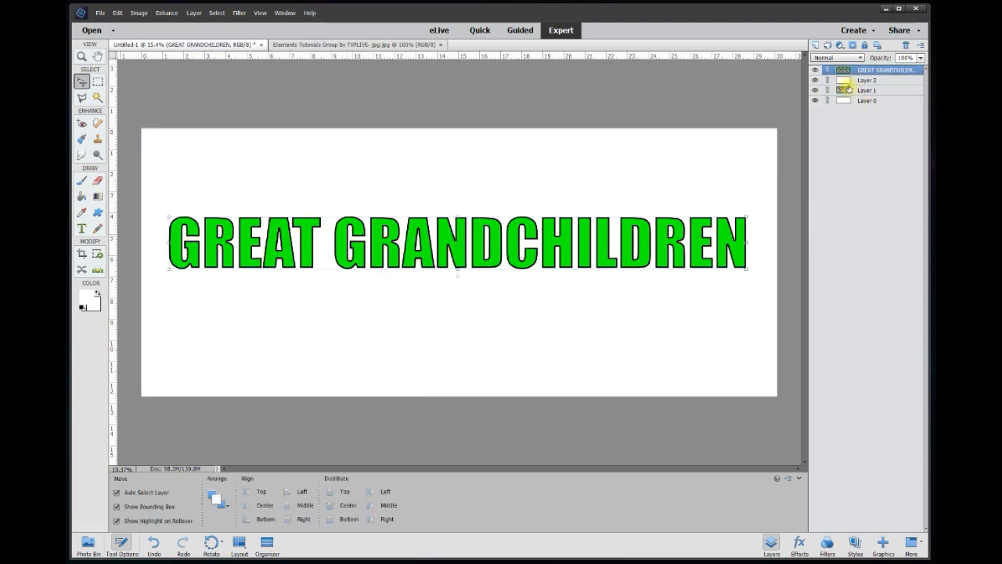
{"action": "right_click", "coordinate": [878, 72]}
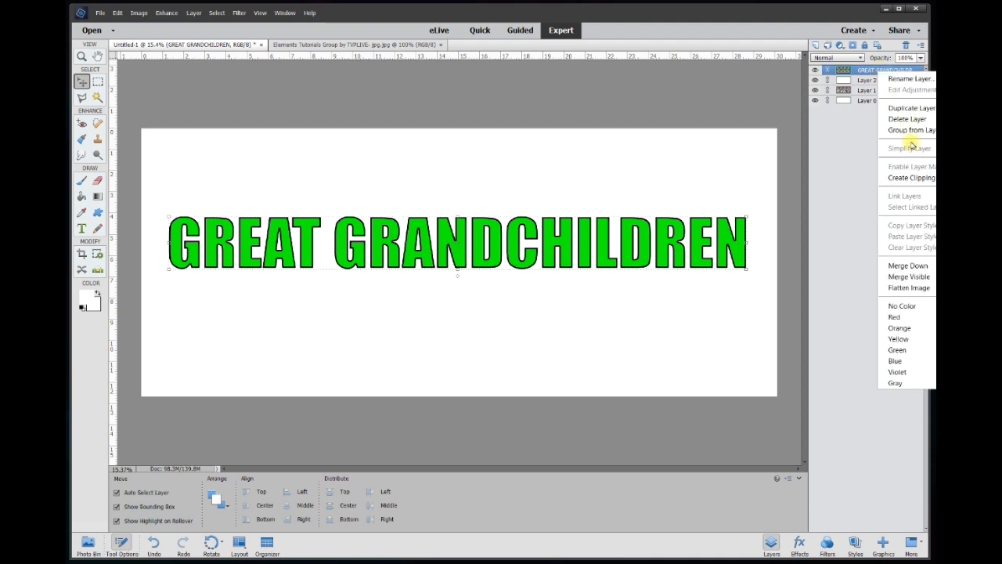
{"action": "left_click", "coordinate": [904, 266]}
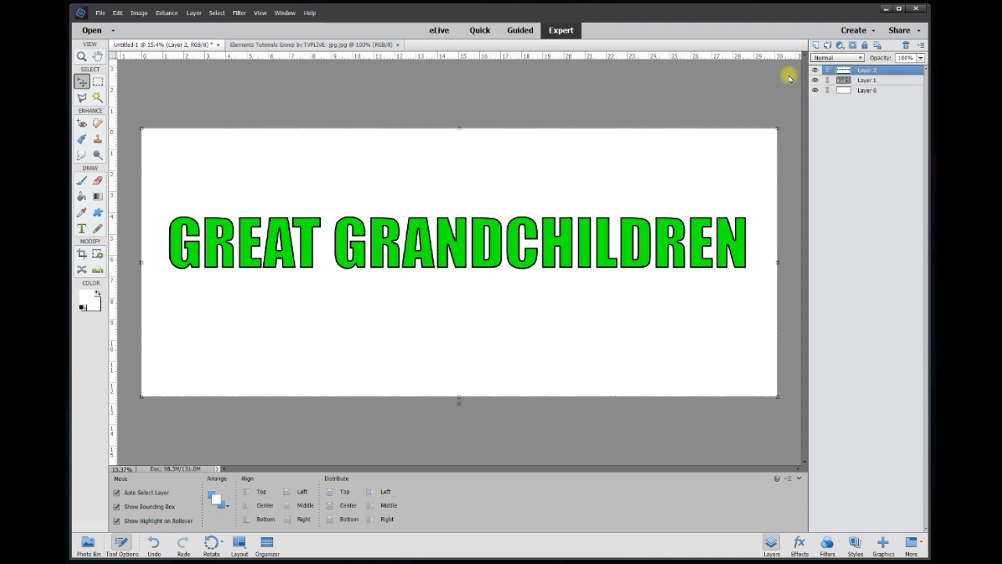
{"action": "left_click", "coordinate": [815, 70]}
{"action": "left_click", "coordinate": [815, 71]}
{"action": "left_click", "coordinate": [815, 70]}
{"action": "left_click", "coordinate": [815, 71]}
{"action": "left_click", "coordinate": [815, 71]}
{"action": "left_click", "coordinate": [815, 71]}
- Delete the green fill from the letters G, R, E and A of GREAT with the Magic Wand
{"action": "scroll", "coordinate": [252, 225], "scroll_direction": "up", "scroll_amount": 1}
{"action": "left_click", "coordinate": [98, 97]}
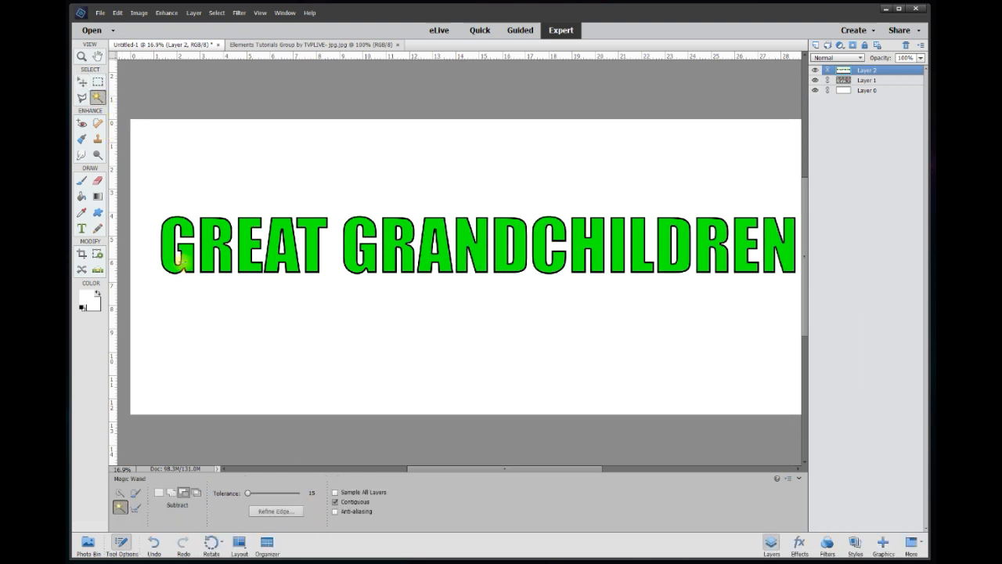
{"action": "left_click", "coordinate": [187, 262]}
{"action": "key", "text": "Delete"}
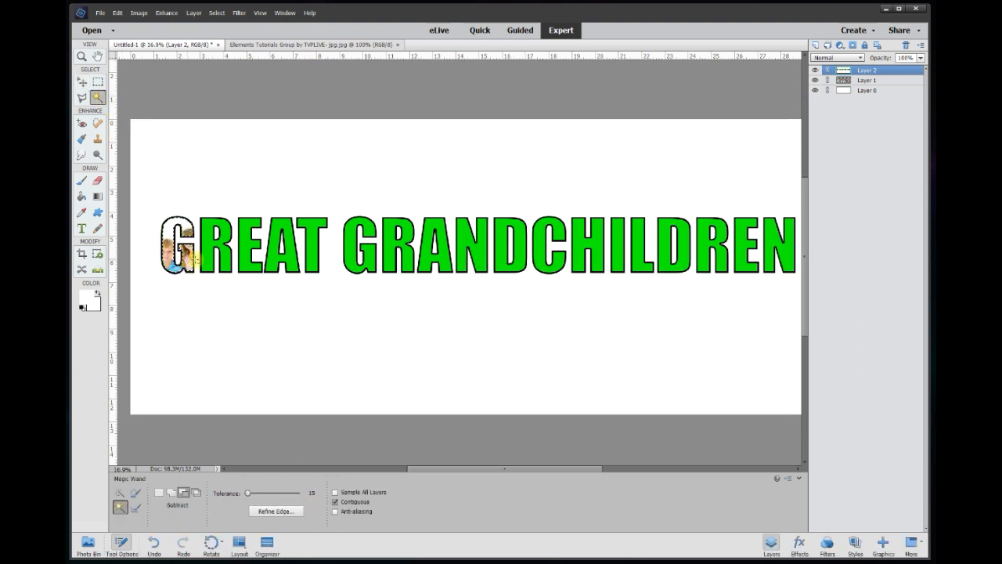
{"action": "left_click", "coordinate": [217, 254]}
{"action": "key", "text": "Delete"}
{"action": "left_click", "coordinate": [252, 252]}
{"action": "key", "text": "Delete"}
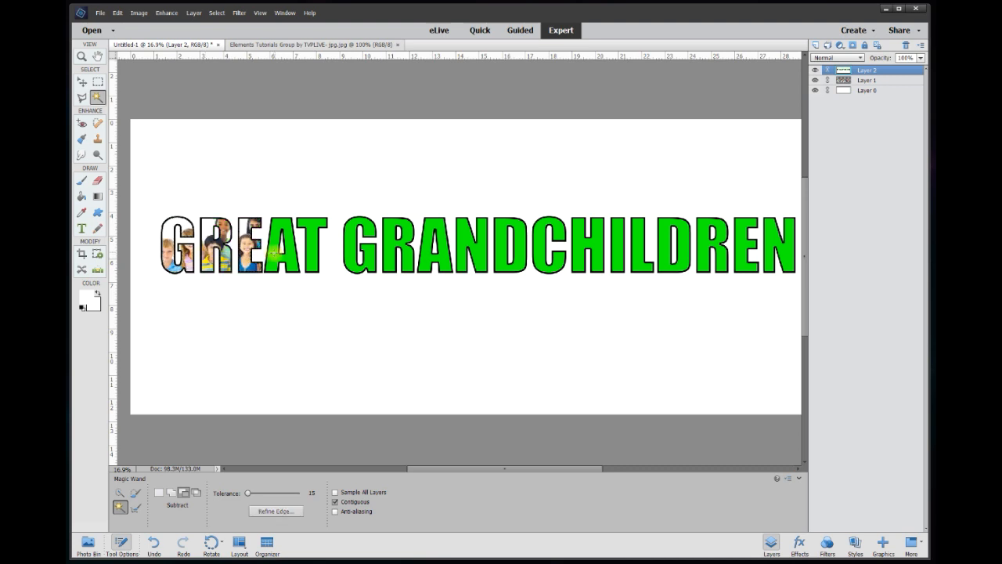
{"action": "left_click", "coordinate": [279, 254]}
{"action": "key", "text": "Delete"}
- Select the green fill of the T and every letter of GRANDCHILDREN together with the Magic Wand, delete it and deselect
{"action": "left_click", "coordinate": [314, 252]}
{"action": "left_click", "coordinate": [350, 262], "text": "shift"}
{"action": "left_click", "coordinate": [389, 254], "text": "shift"}
{"action": "left_click", "coordinate": [426, 256], "text": "shift"}
{"action": "left_click", "coordinate": [466, 250], "text": "shift"}
{"action": "left_click", "coordinate": [542, 257], "text": "shift"}
{"action": "left_click", "coordinate": [592, 242], "text": "shift"}
{"action": "left_click", "coordinate": [618, 246], "text": "shift"}
{"action": "left_click", "coordinate": [638, 247], "text": "shift"}
{"action": "left_click", "coordinate": [664, 256], "text": "shift"}
{"action": "left_click", "coordinate": [701, 260], "text": "shift"}
{"action": "left_click", "coordinate": [738, 261], "text": "shift"}
{"action": "left_click", "coordinate": [771, 252], "text": "shift"}
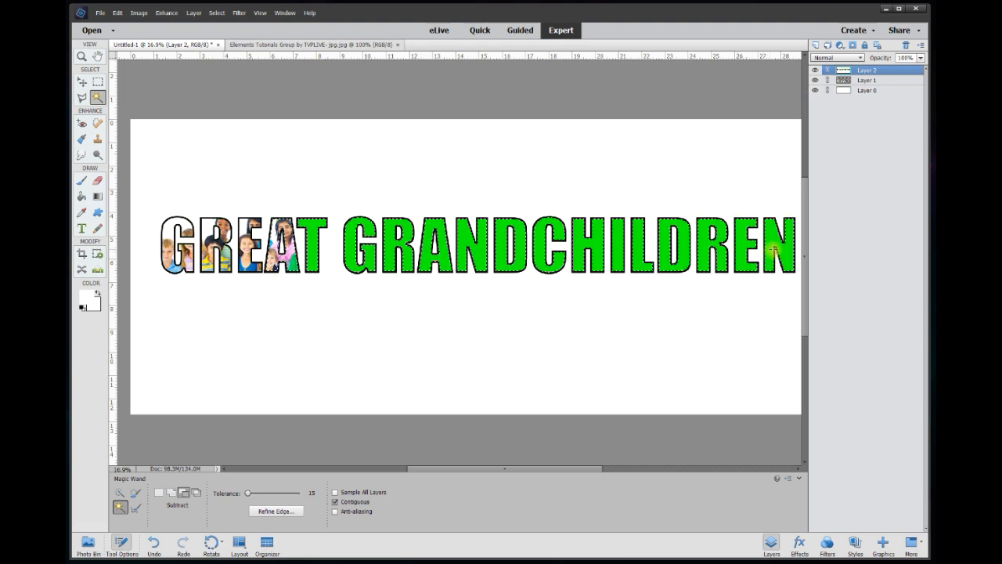
{"action": "key", "text": "Delete"}
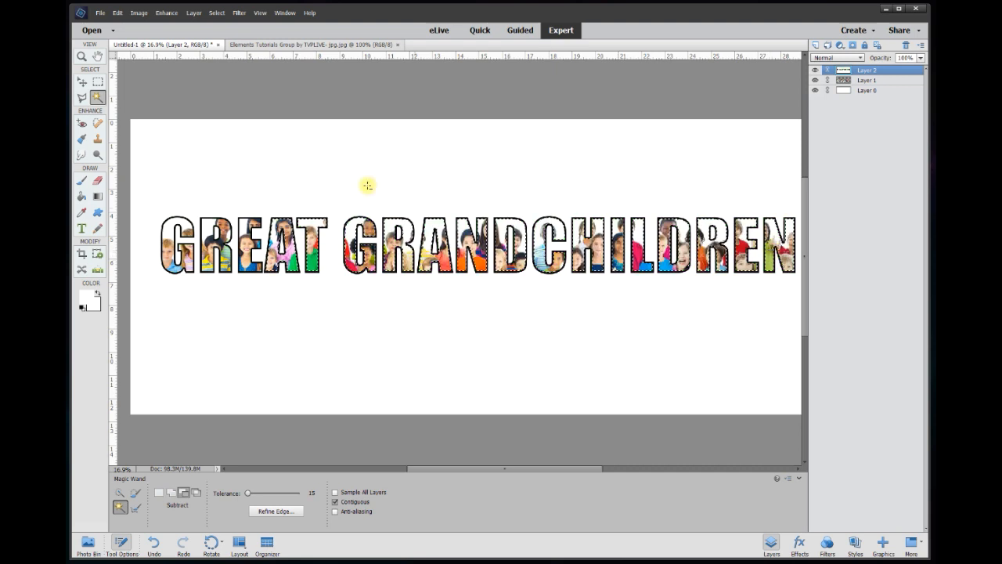
{"action": "key", "text": "ctrl+d"}
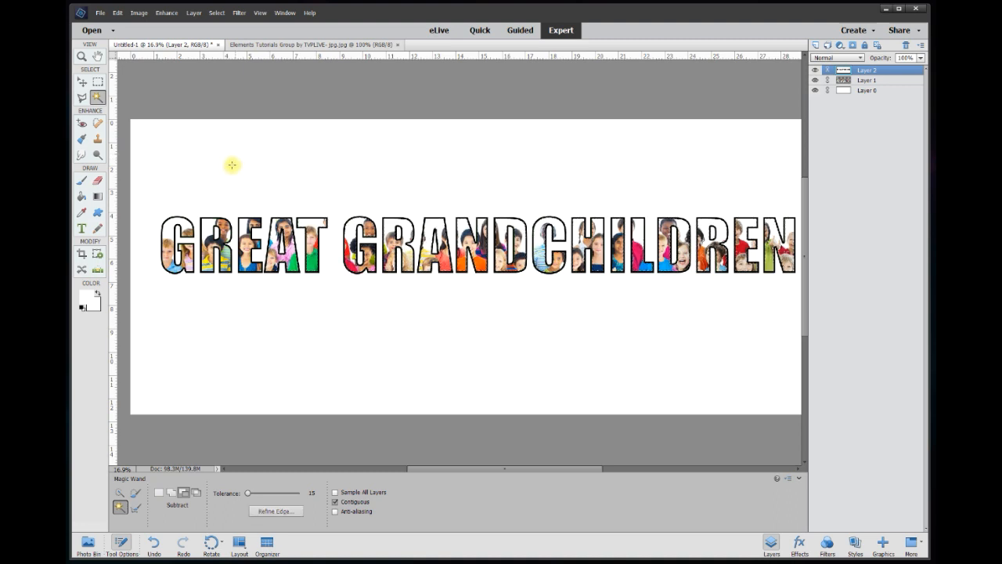
- Lock the children photo layer (Layer 1) and the white background layer (Layer 0)
{"action": "left_click", "coordinate": [81, 81]}
{"action": "key", "text": "ctrl+0"}
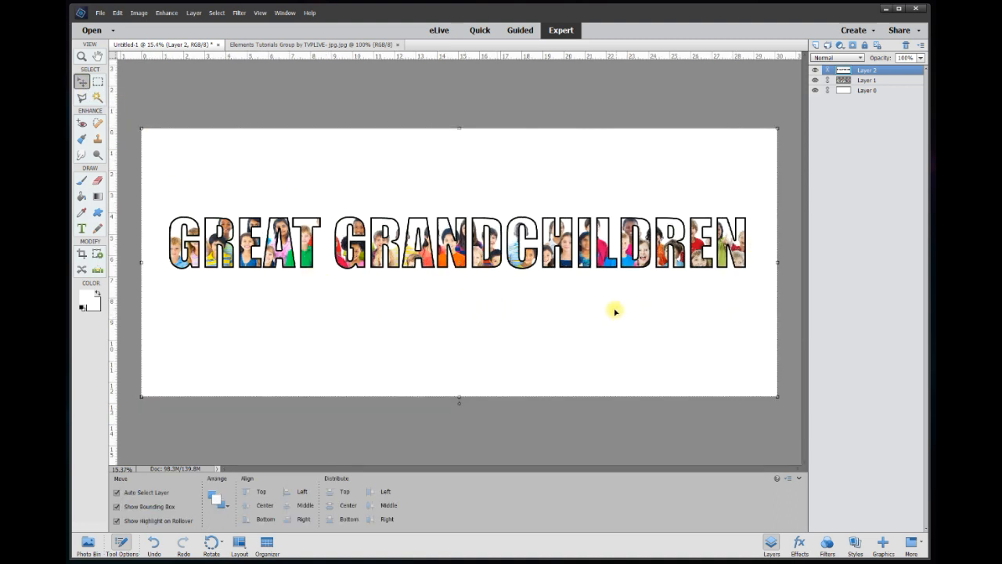
{"action": "left_click", "coordinate": [868, 81]}
{"action": "left_click", "coordinate": [865, 47]}
{"action": "left_click", "coordinate": [865, 92]}
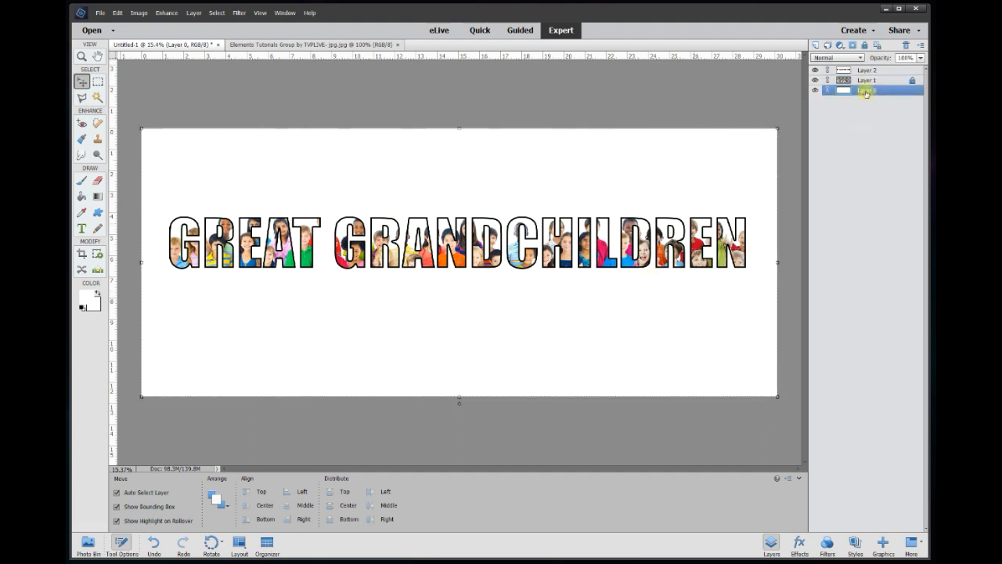
{"action": "left_click", "coordinate": [864, 46]}
- Move the cut-out letter layer (Layer 2) around over the locked photo until the children's faces fill the letters
{"action": "left_click", "coordinate": [866, 72]}
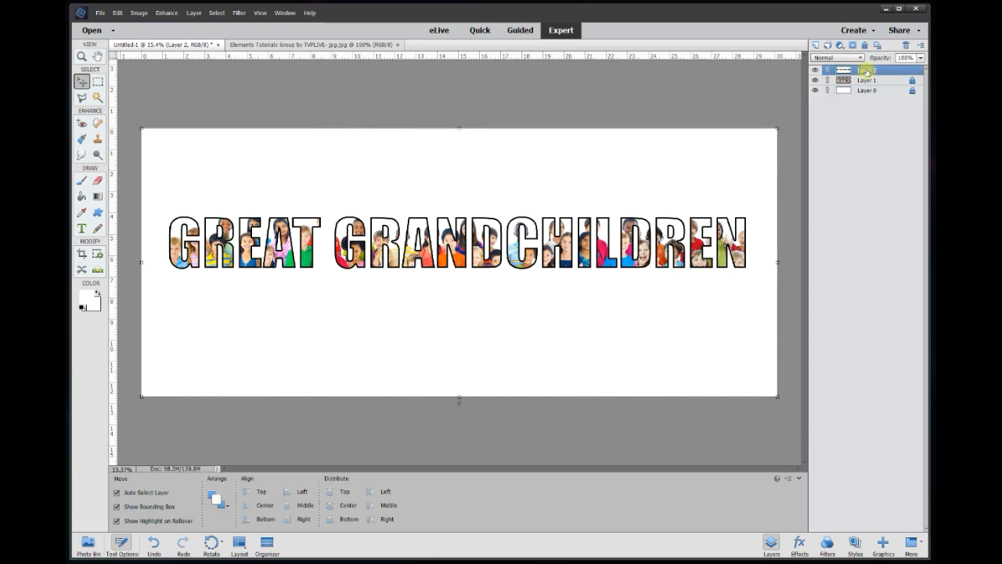
{"action": "left_click_drag", "start_coordinate": [659, 268], "coordinate": [663, 290]}
{"action": "key", "text": "ctrl+0"}
{"action": "key", "text": "ctrl+minus"}
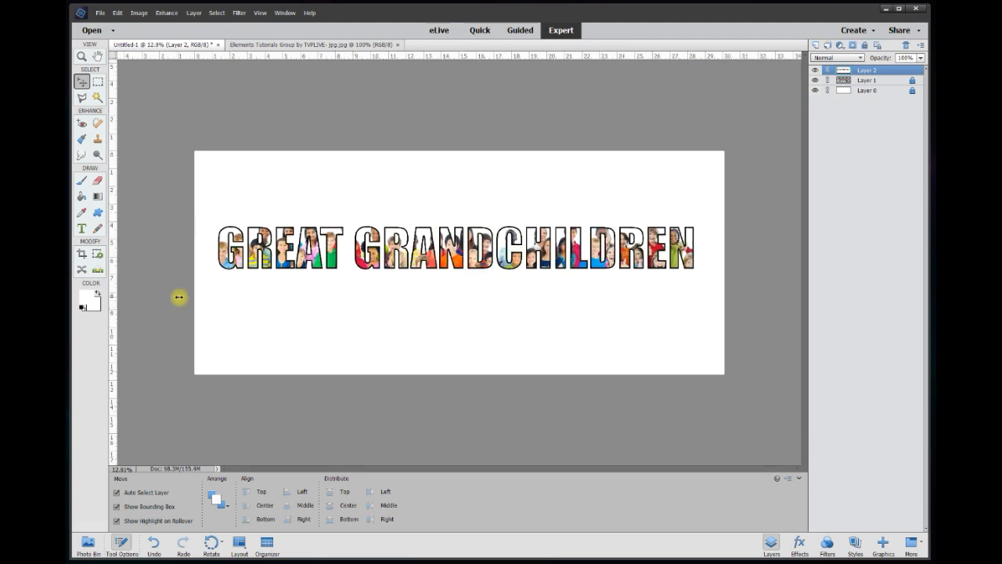
{"action": "left_click", "coordinate": [179, 297]}
{"action": "key", "text": "ctrl+0"}
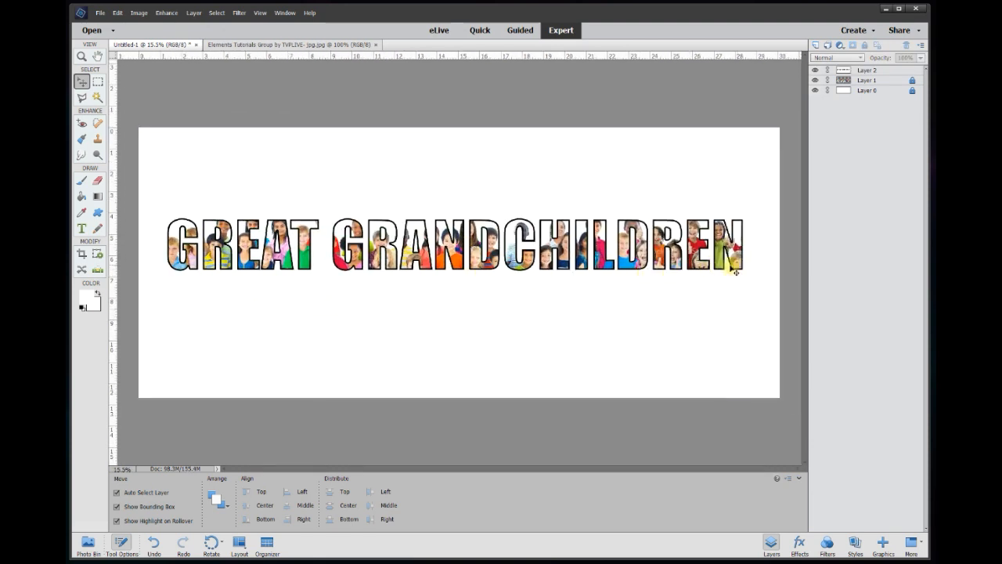
{"action": "left_click_drag", "start_coordinate": [600, 195], "coordinate": [607, 379]}
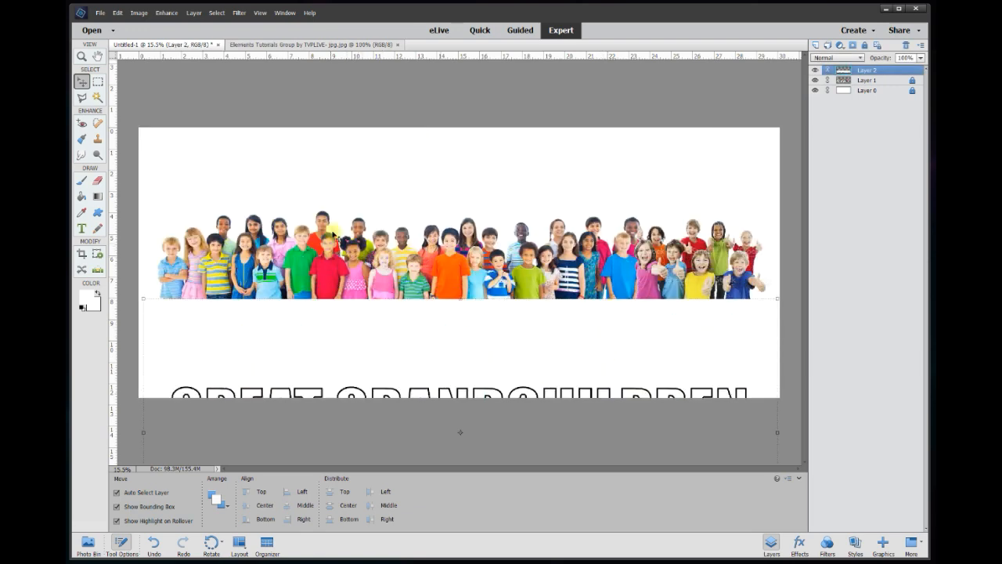
{"action": "left_click_drag", "start_coordinate": [471, 322], "coordinate": [490, 167]}
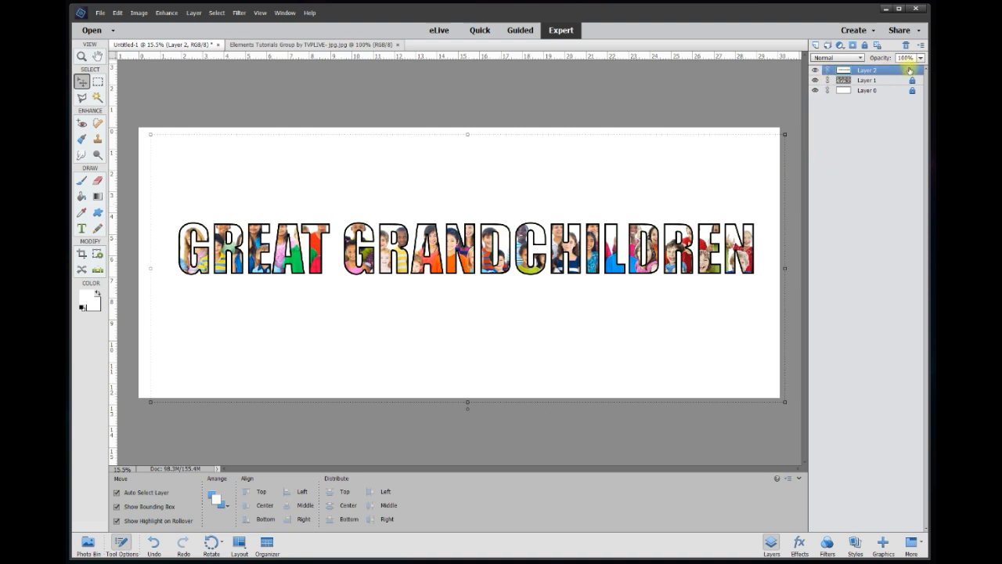
- Reposition the unlocked photo slightly behind the locked letter layer, and merge all layers into a single background
{"action": "left_click", "coordinate": [865, 46]}
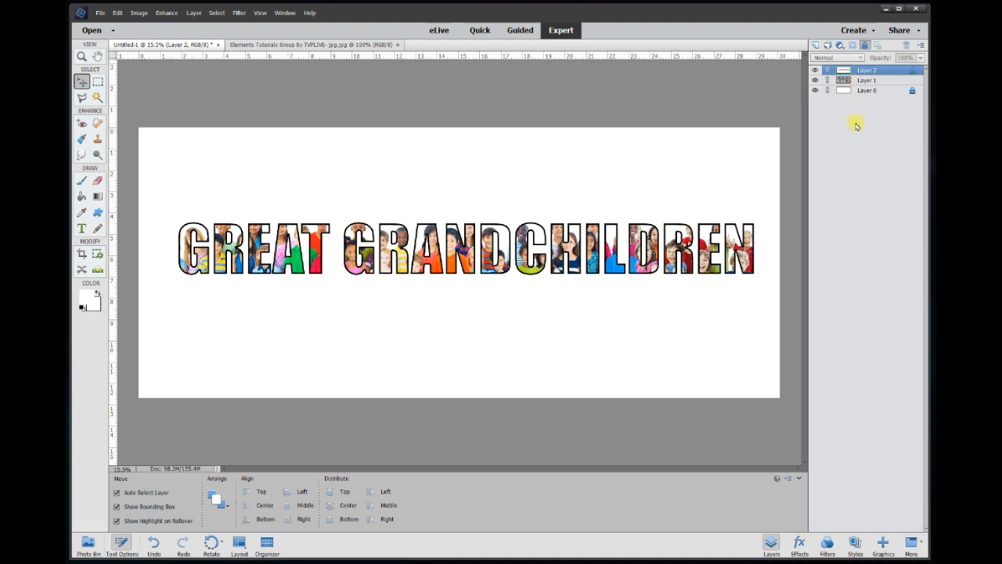
{"action": "left_click_drag", "start_coordinate": [424, 266], "coordinate": [427, 267]}
{"action": "key", "text": "ctrl+shift+e"}
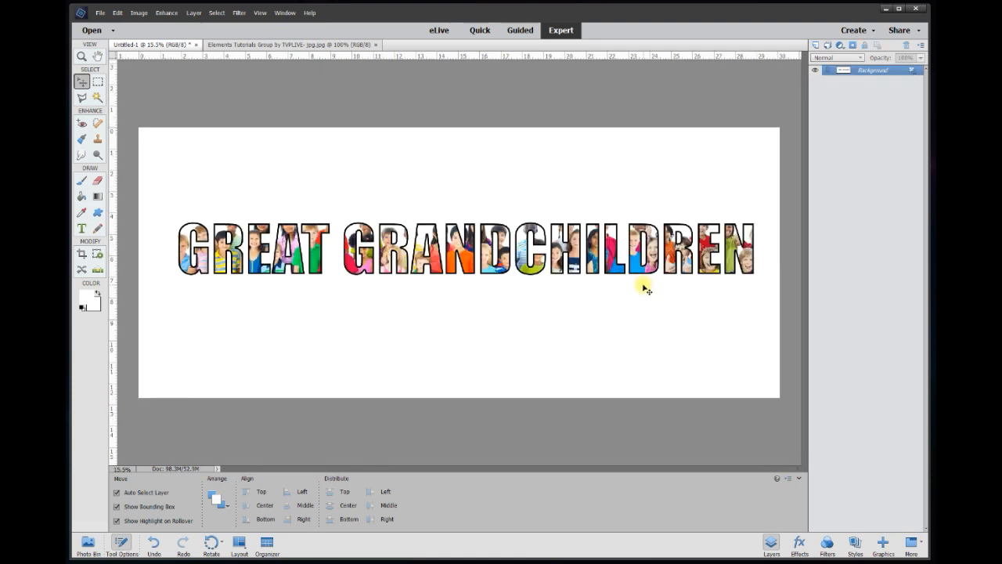